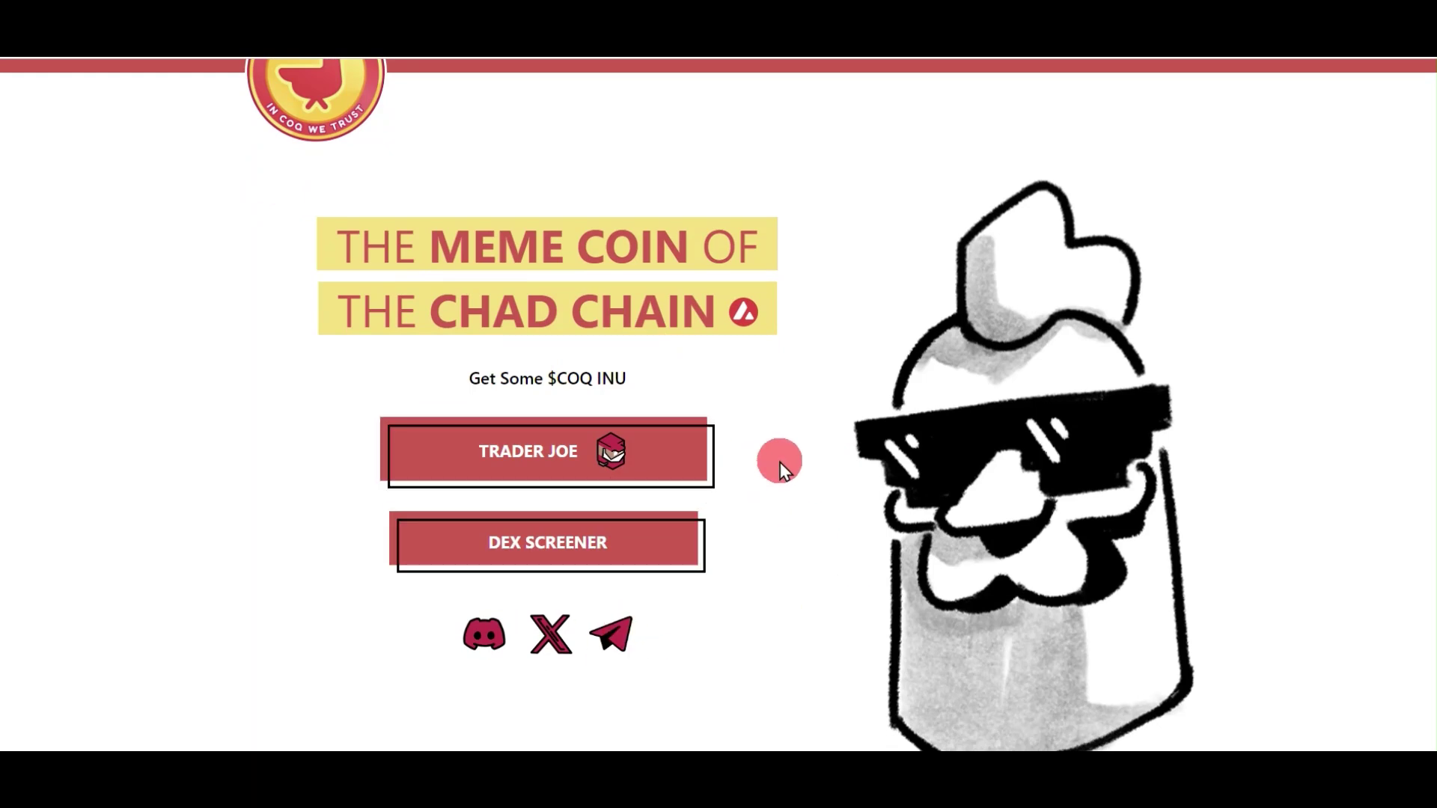
- Scroll down the Coq Inu site through the Tokenomics and Disclaimers sections
scroll(744, 457, "down", 12)
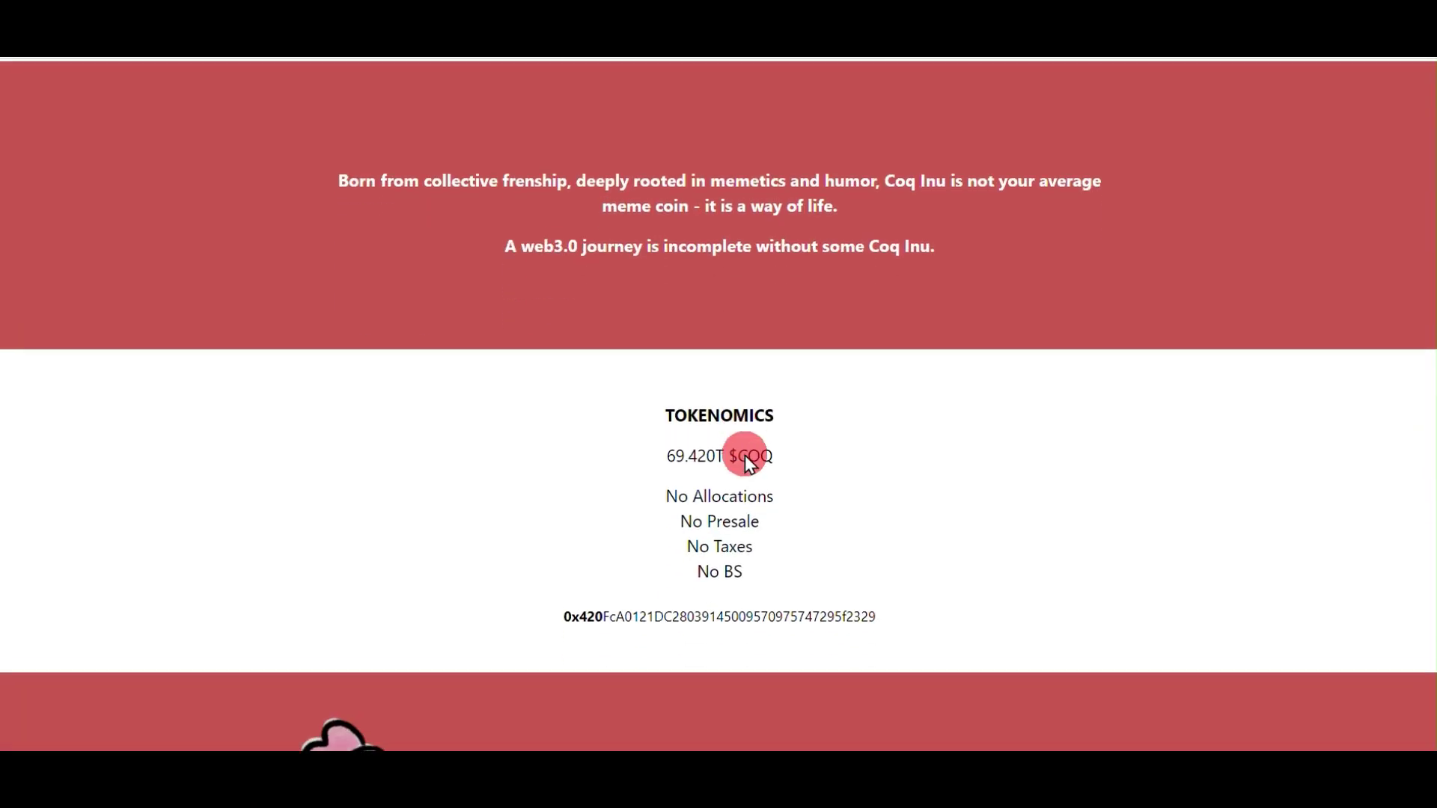
scroll(621, 460, "down", 3)
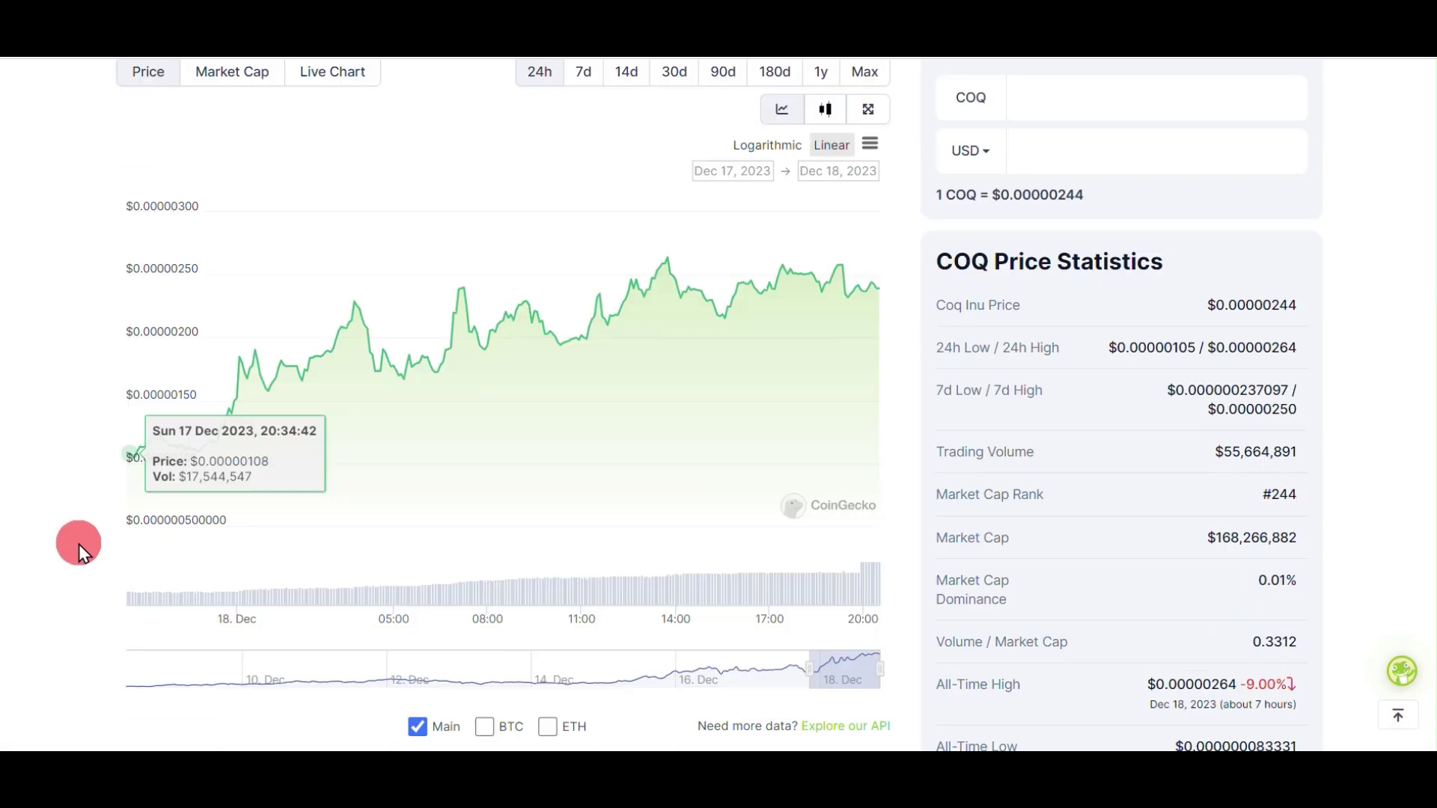
scroll(78, 543, "down", 5)
scroll(79, 540, "down", 12)
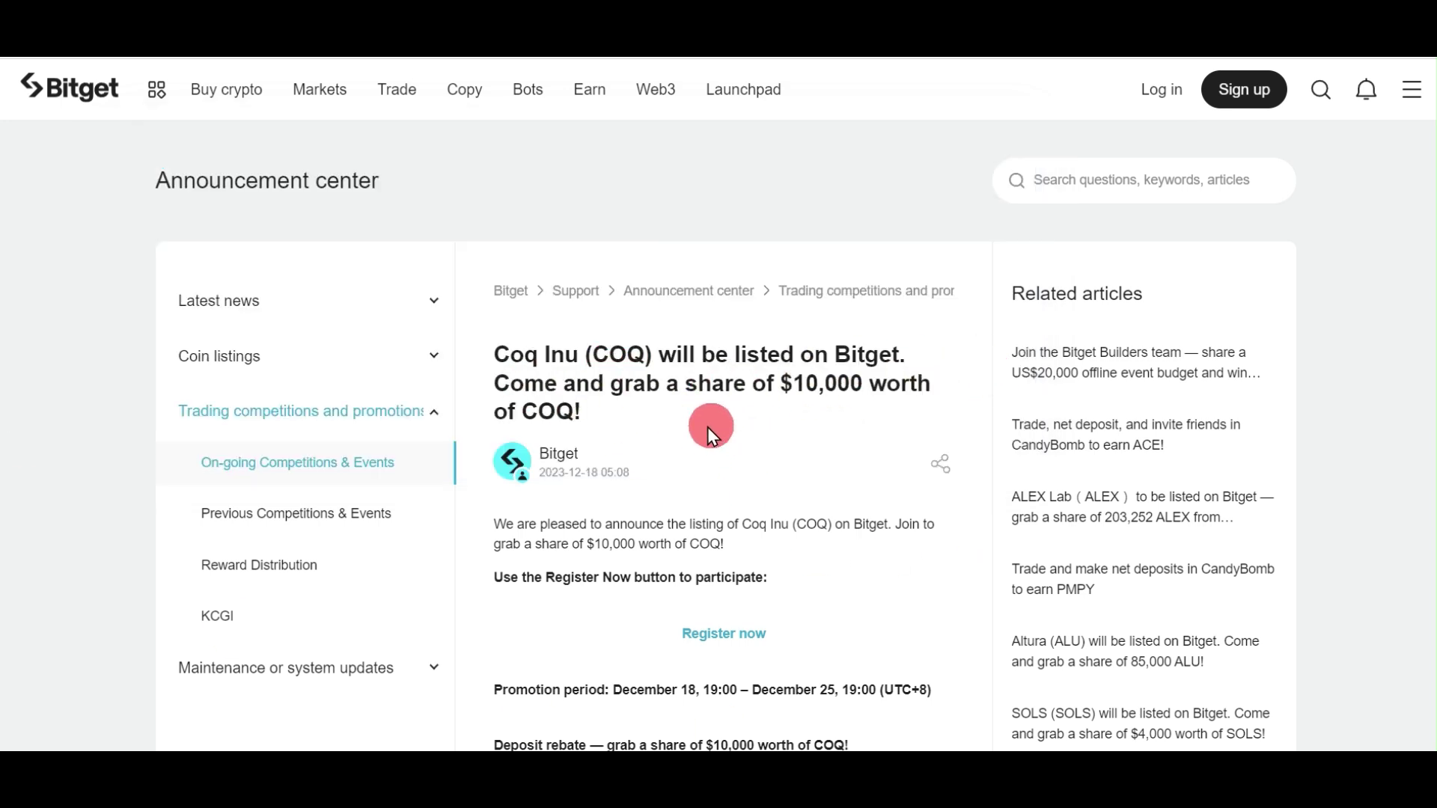
- Leave the Bitget COQ listing announcement through the Bitget logo
left_click(96, 103)
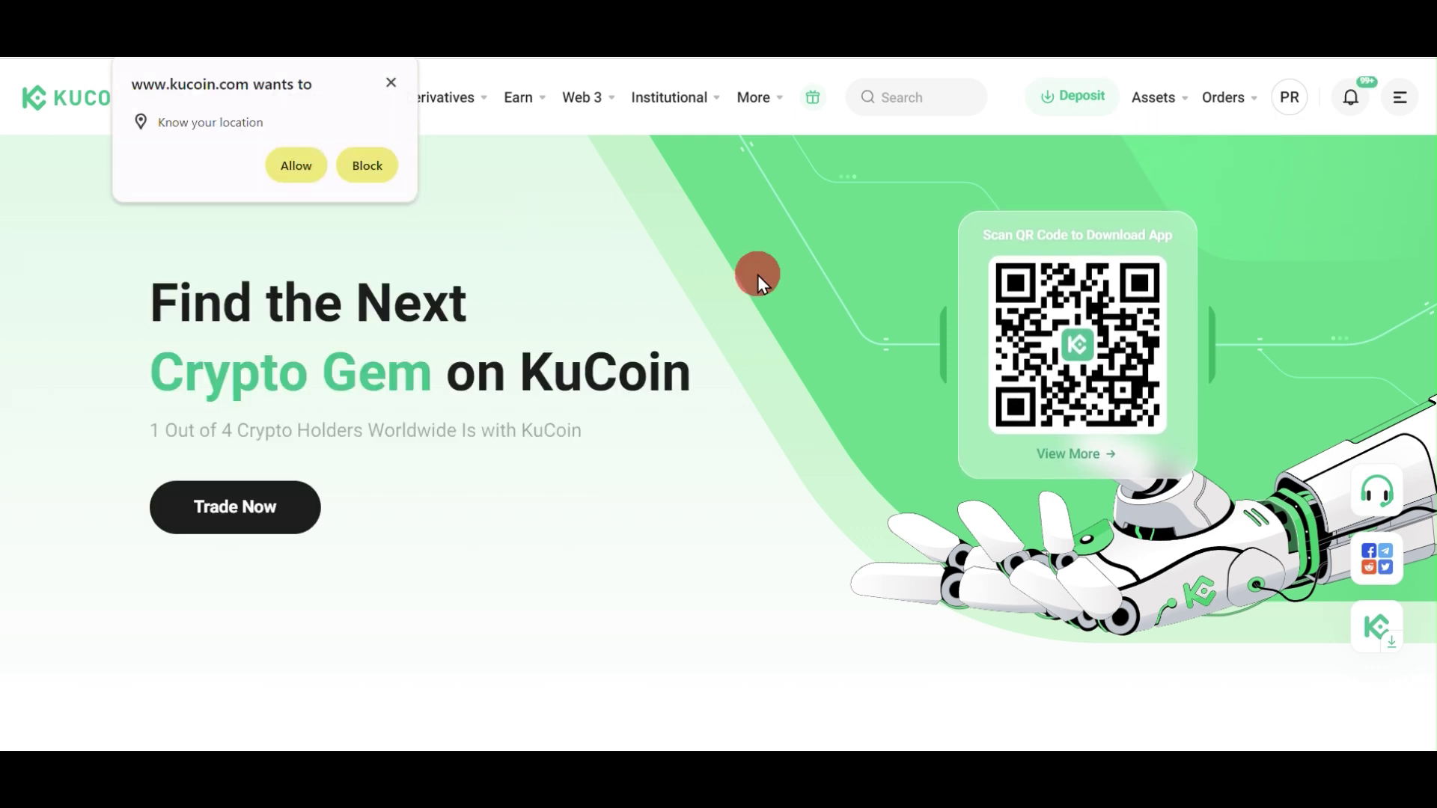
- Dismiss the location-permission prompt and go to KuCoin's Deposit Crypto page
left_click(390, 83)
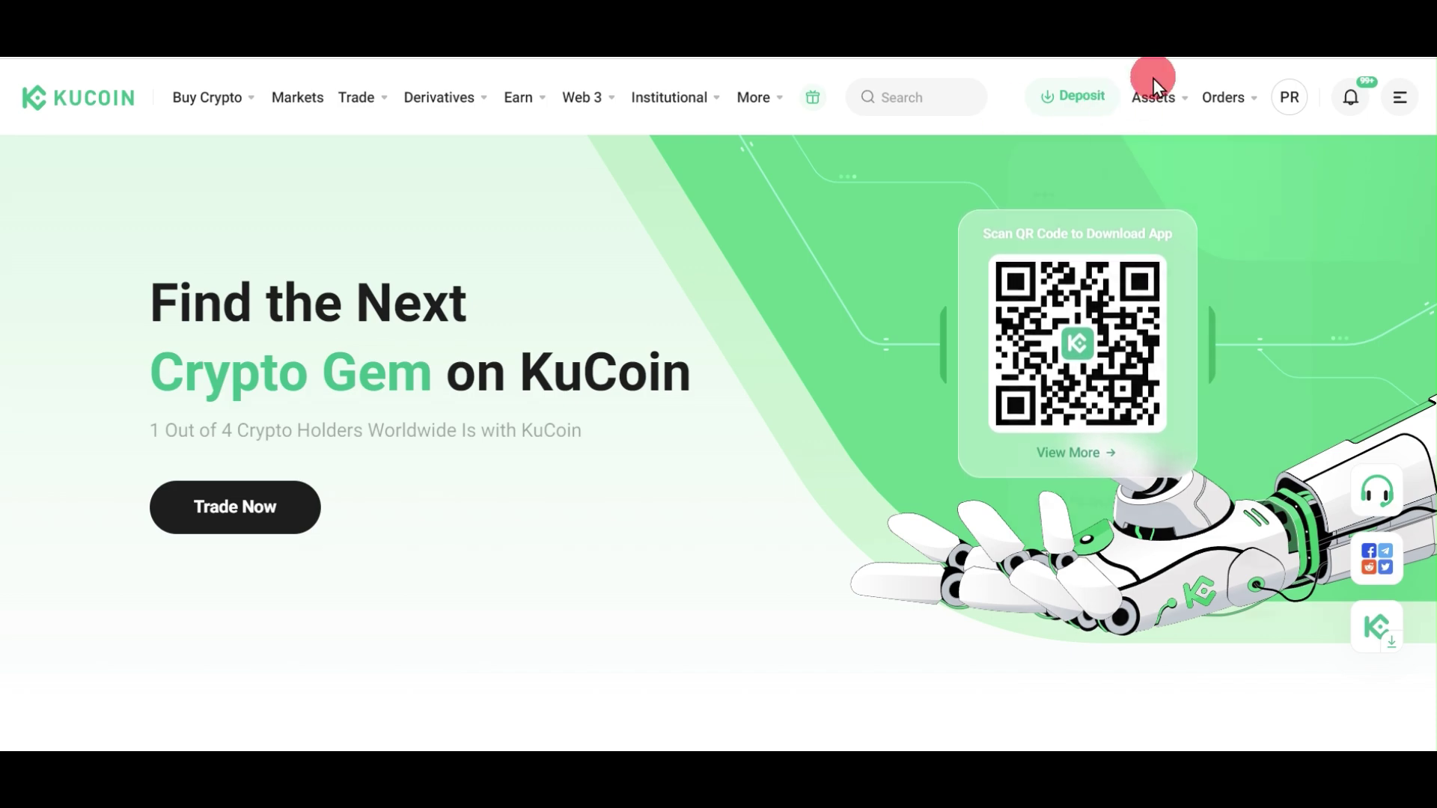
left_click(1082, 108)
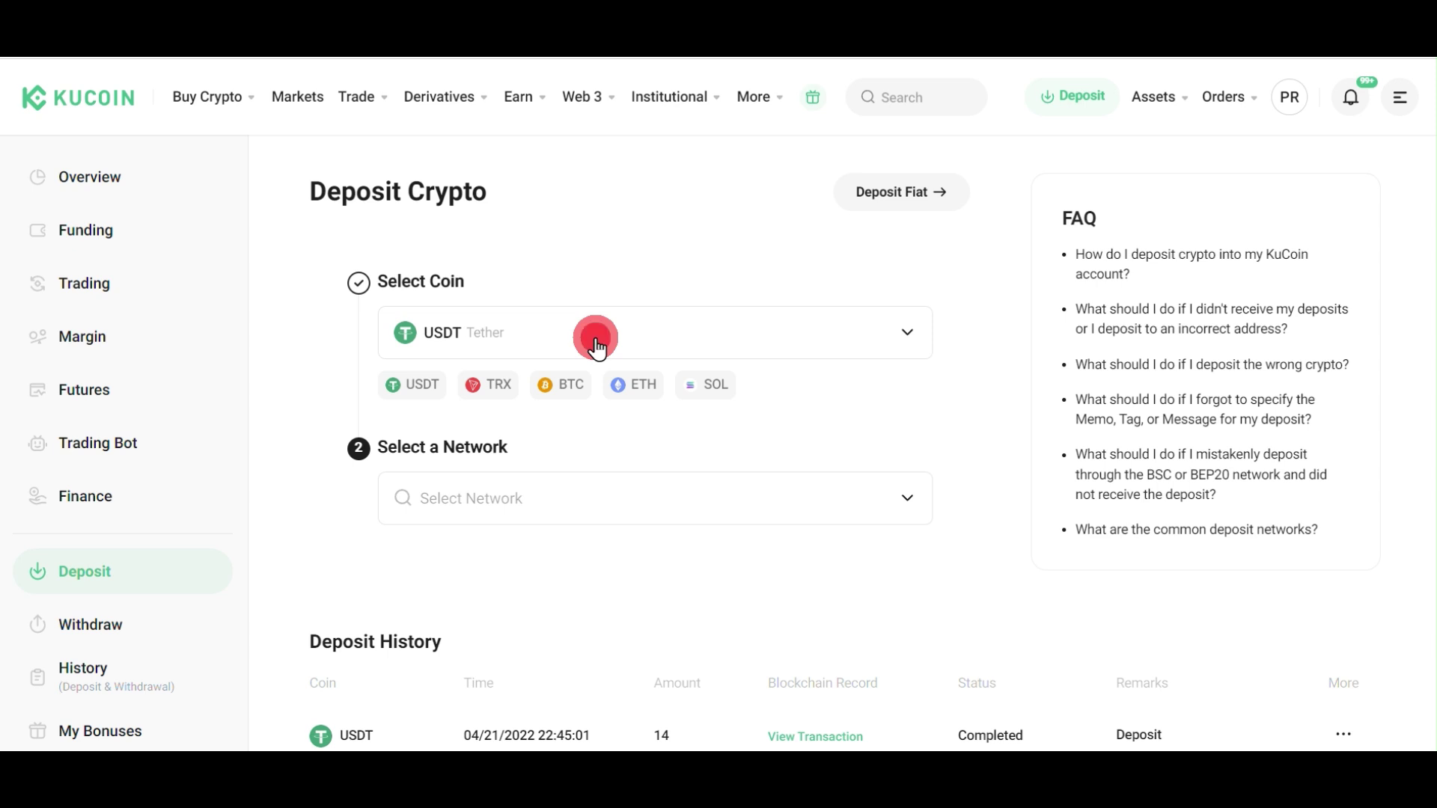
- Choose COQ (Coq Inu) as the deposit coin on the AVAX C-Chain network
left_click(597, 346)
left_click(626, 251)
type("coq")
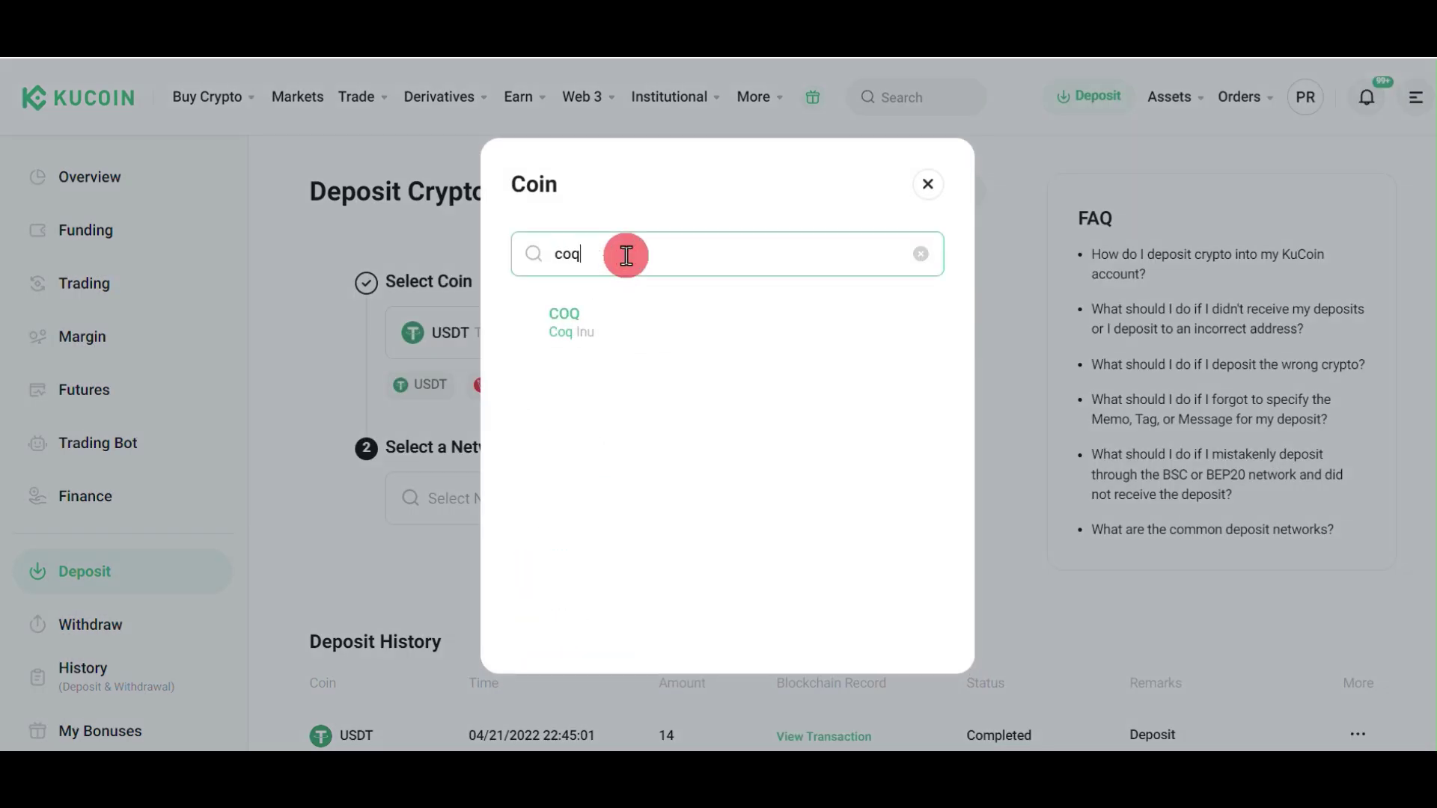
left_click(645, 320)
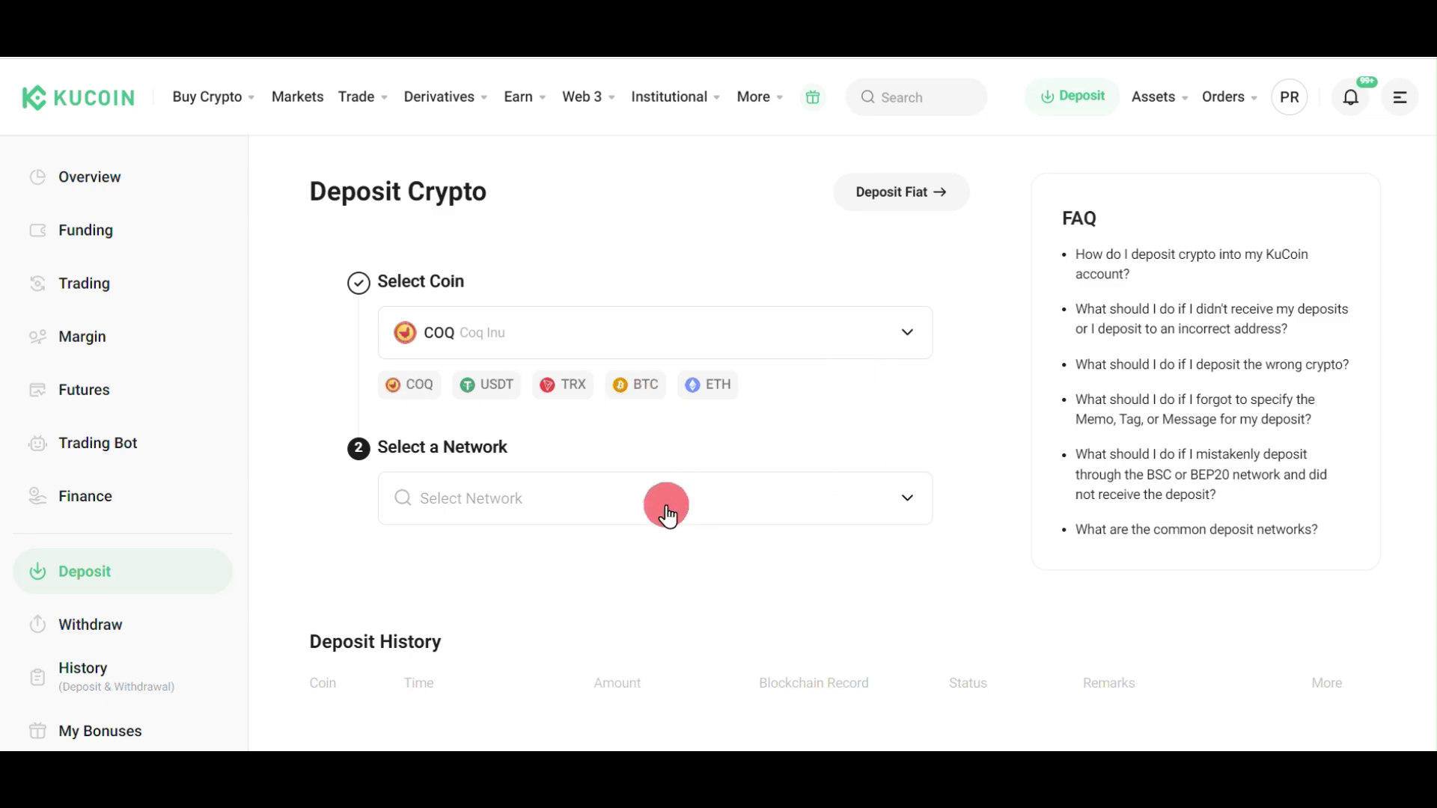
left_click(668, 517)
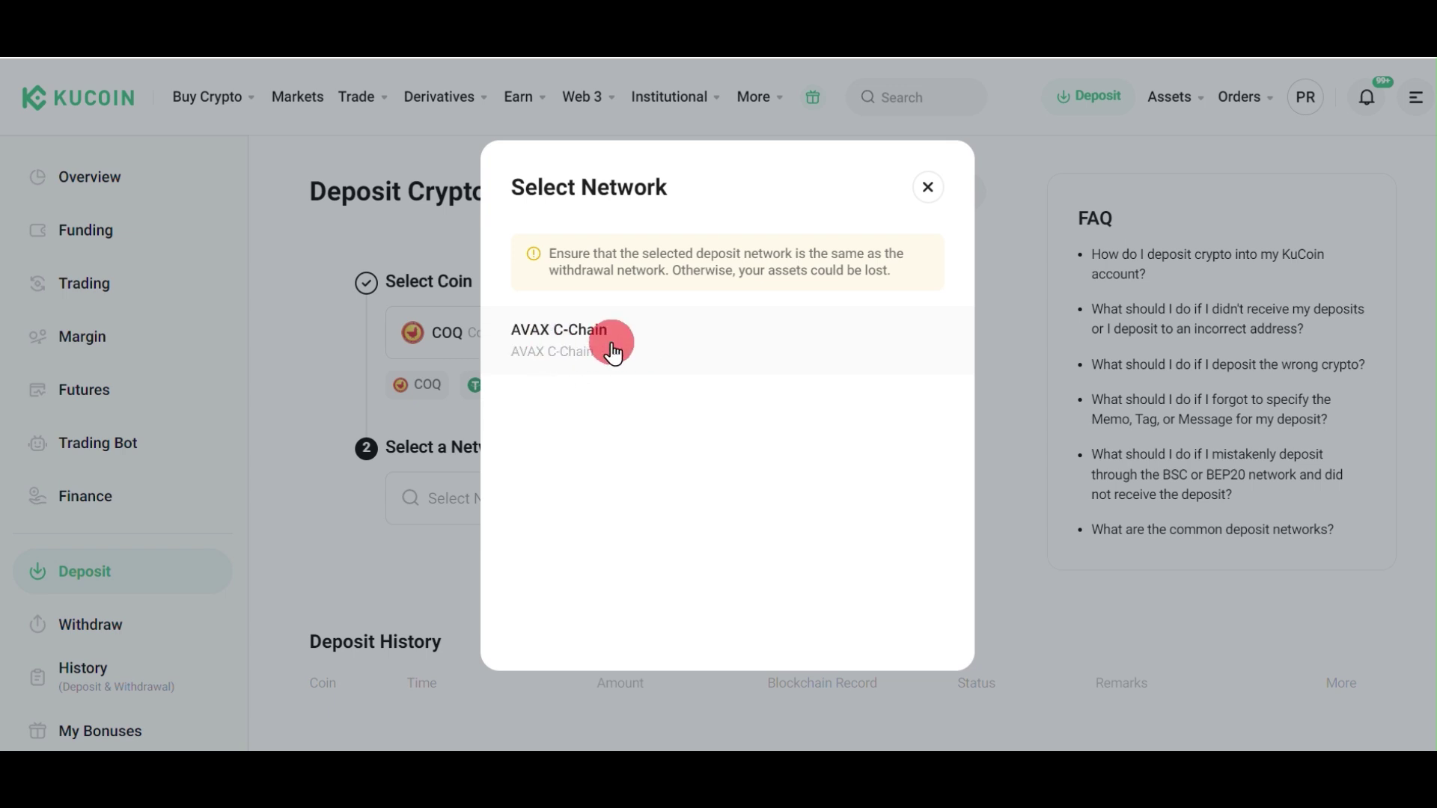
left_click(614, 354)
- Copy KuCoin's COQ deposit address and bring up the MetaMask wallet
scroll(770, 533, "down", 1)
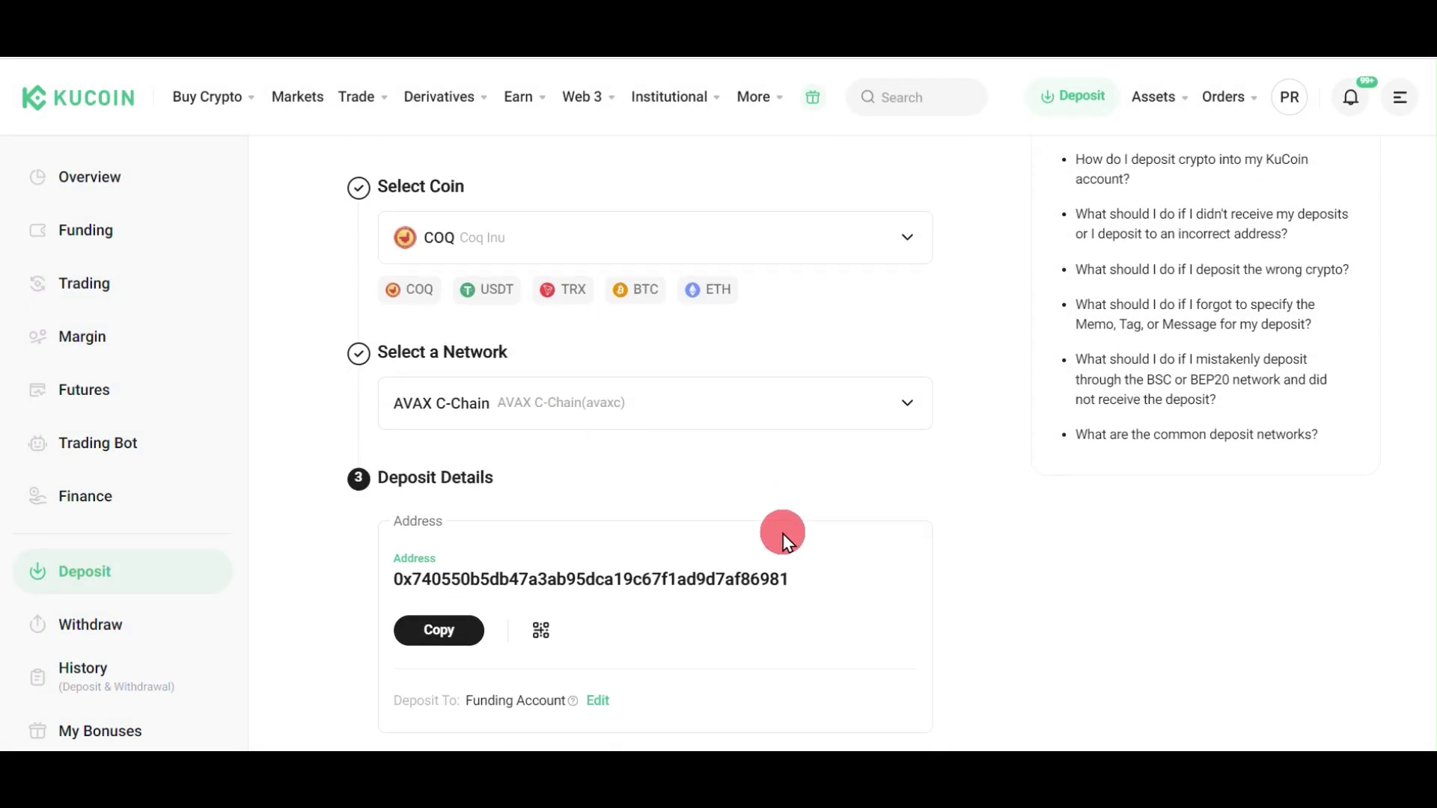
scroll(782, 539, "down", 2)
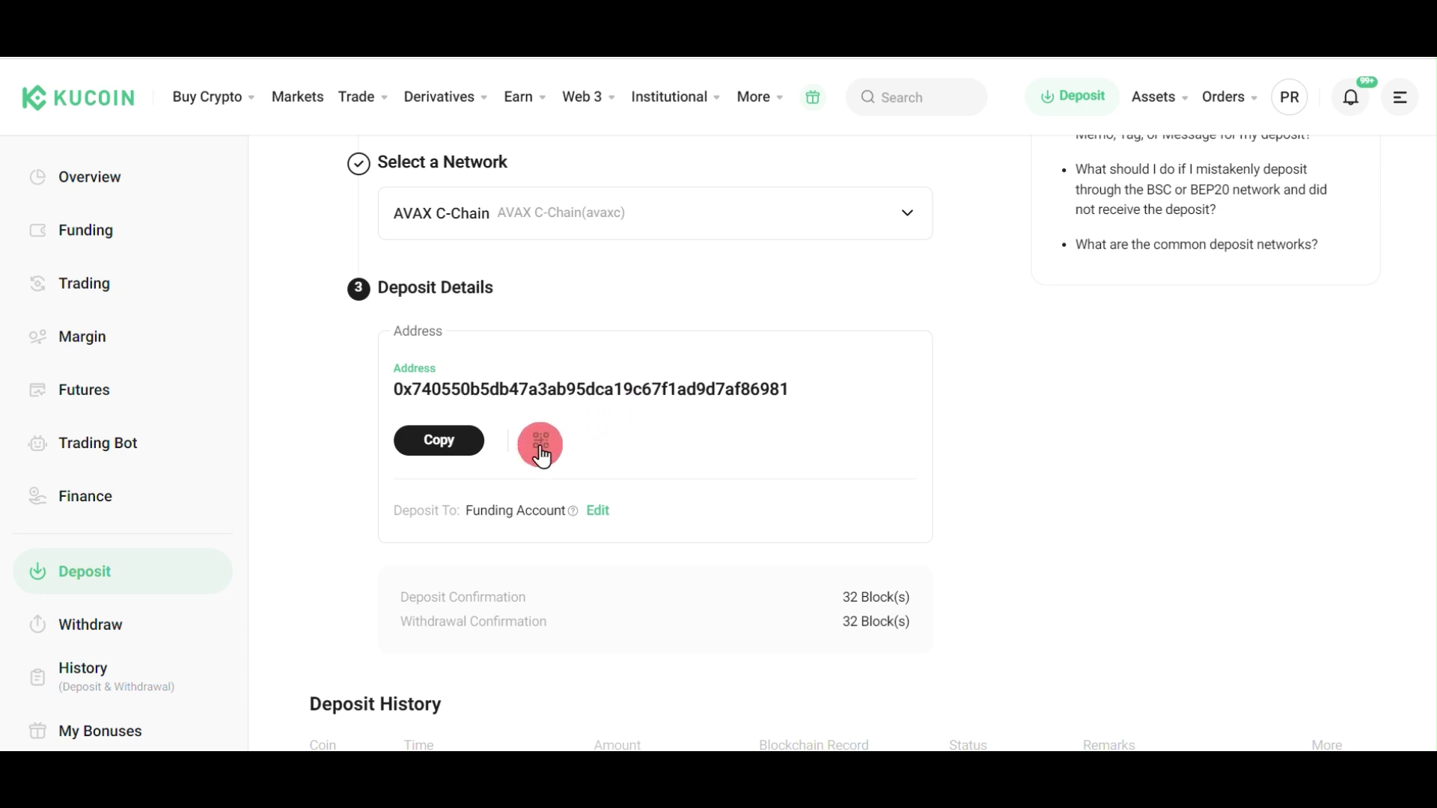
mouse_move(543, 457)
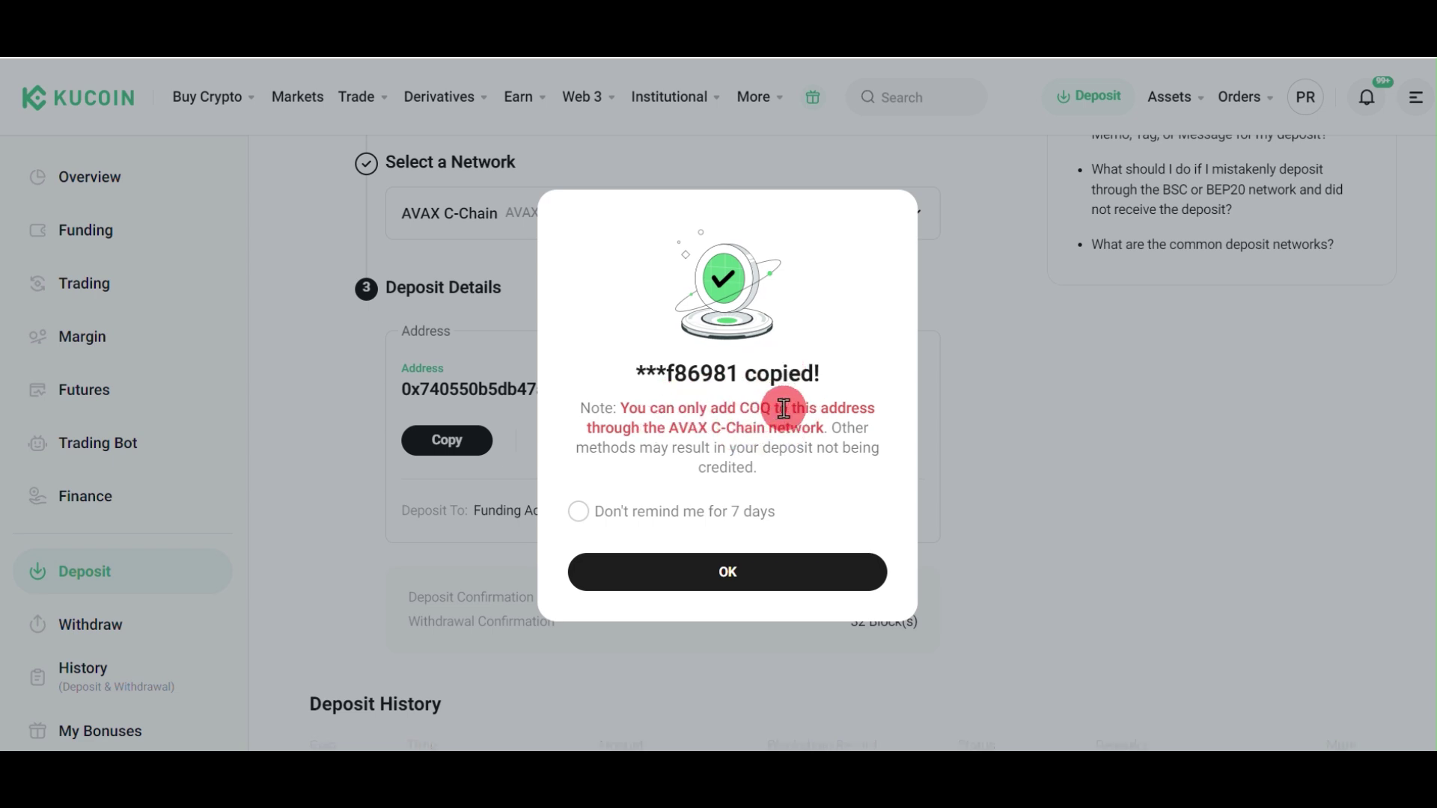
left_click(761, 580)
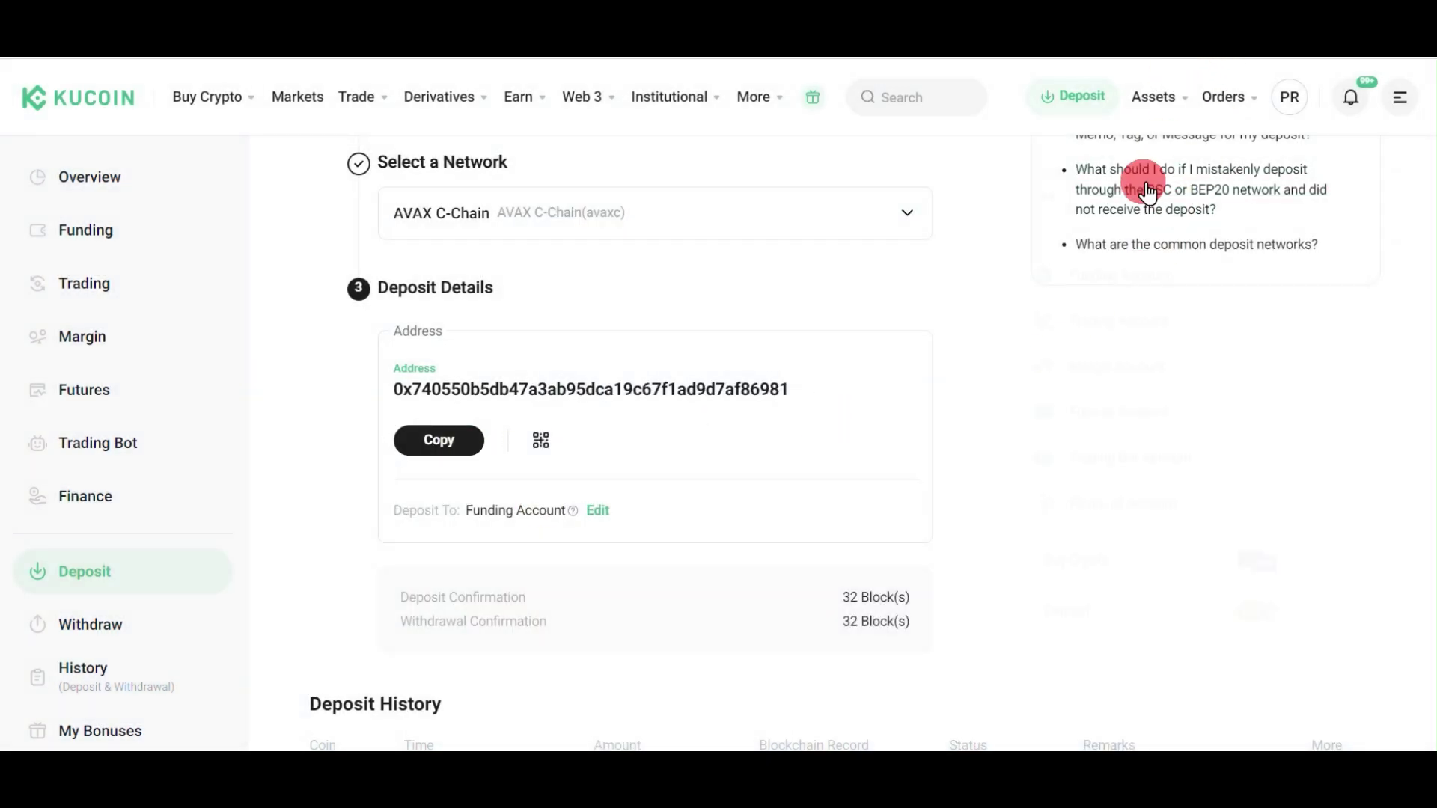
left_click(1190, 54)
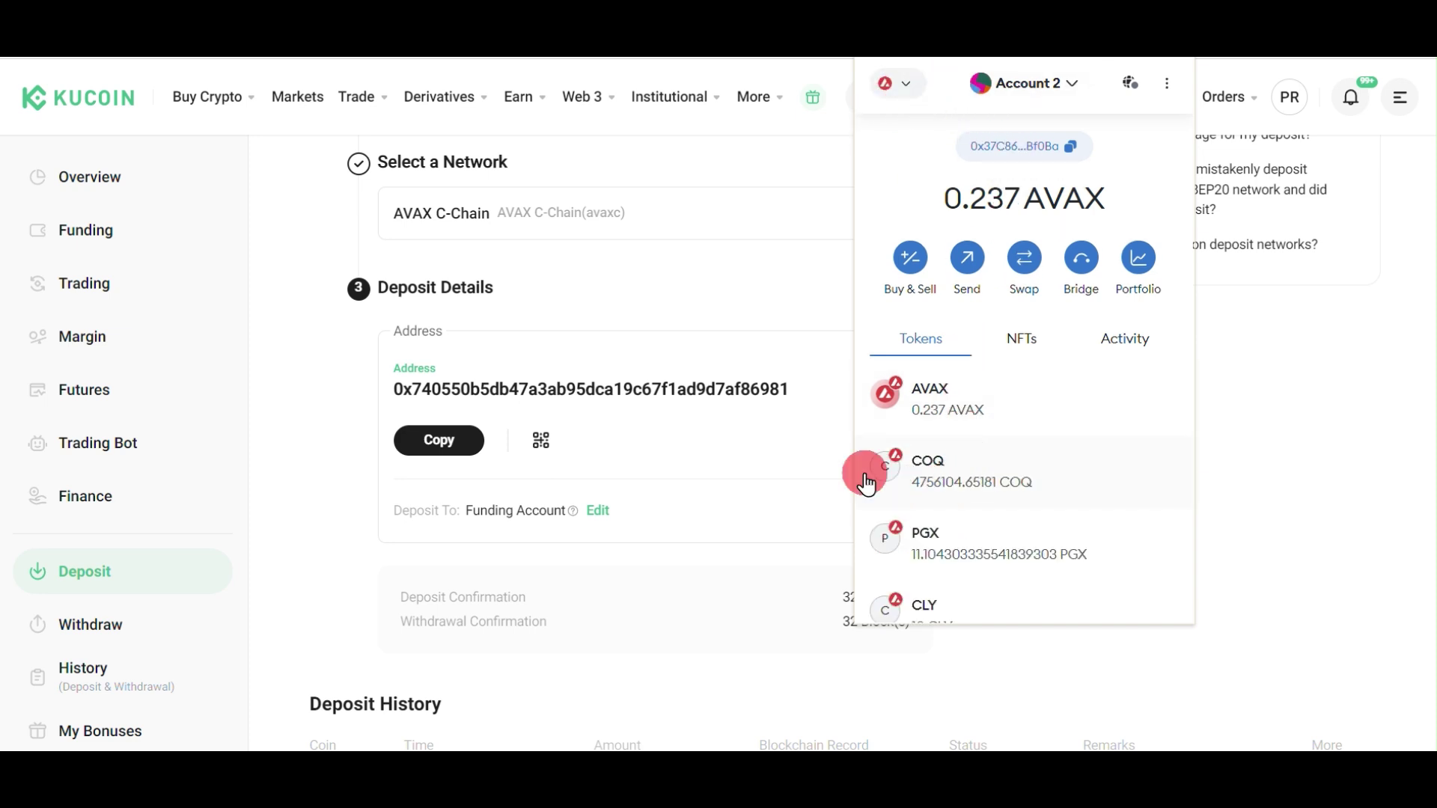
- Start a COQ send to the pasted KuCoin address for 2756104.6518194206 COQ
left_click(969, 490)
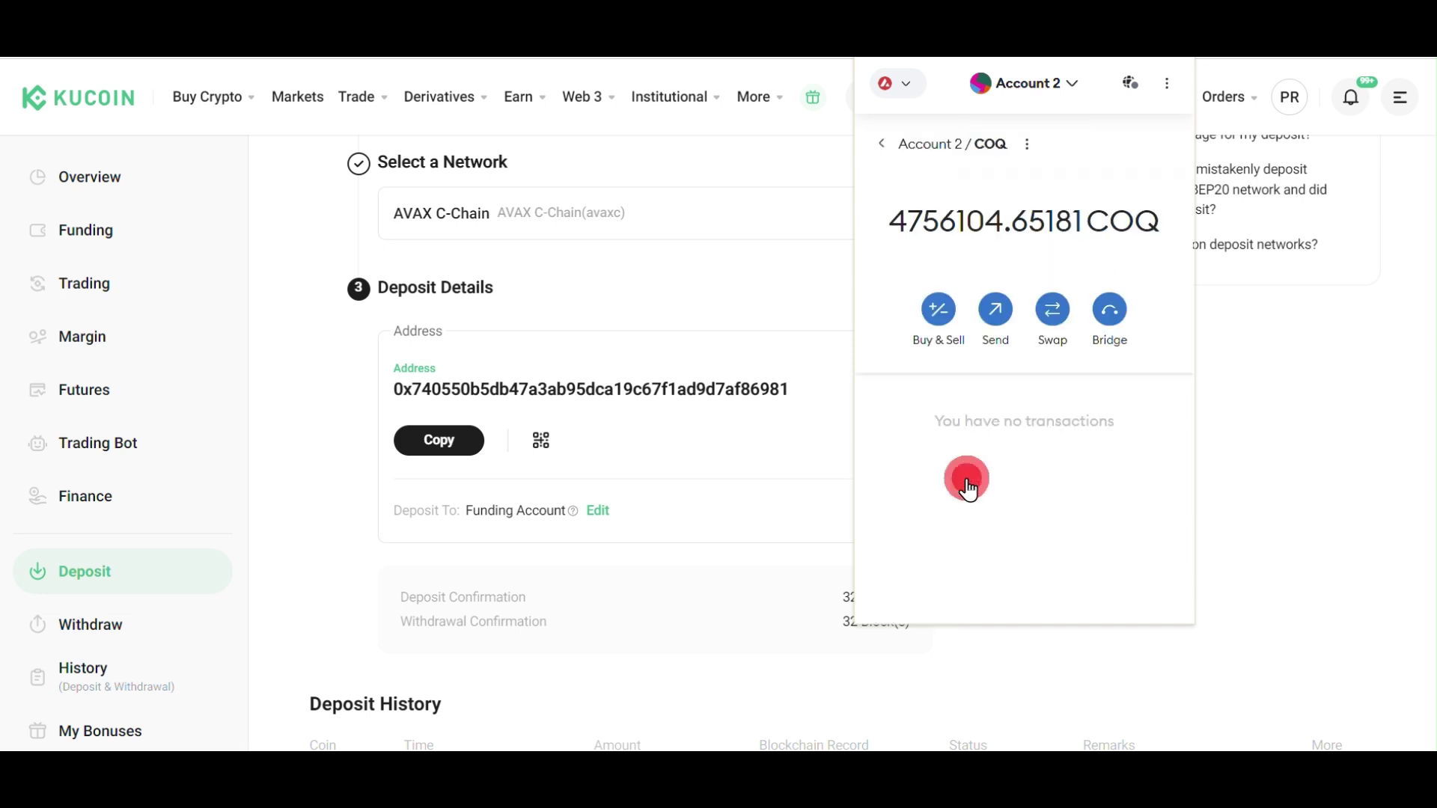
left_click(996, 321)
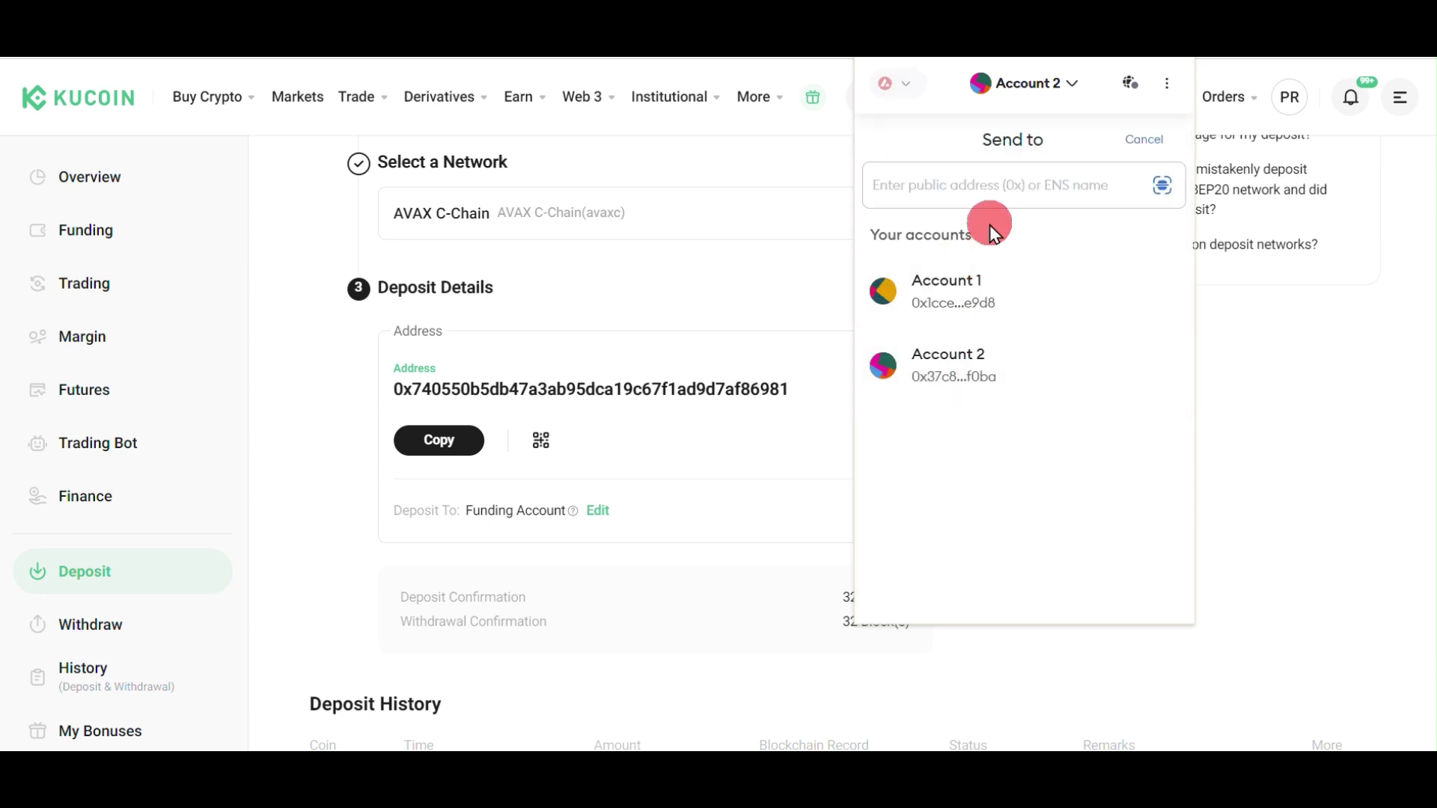
key("ctrl+v")
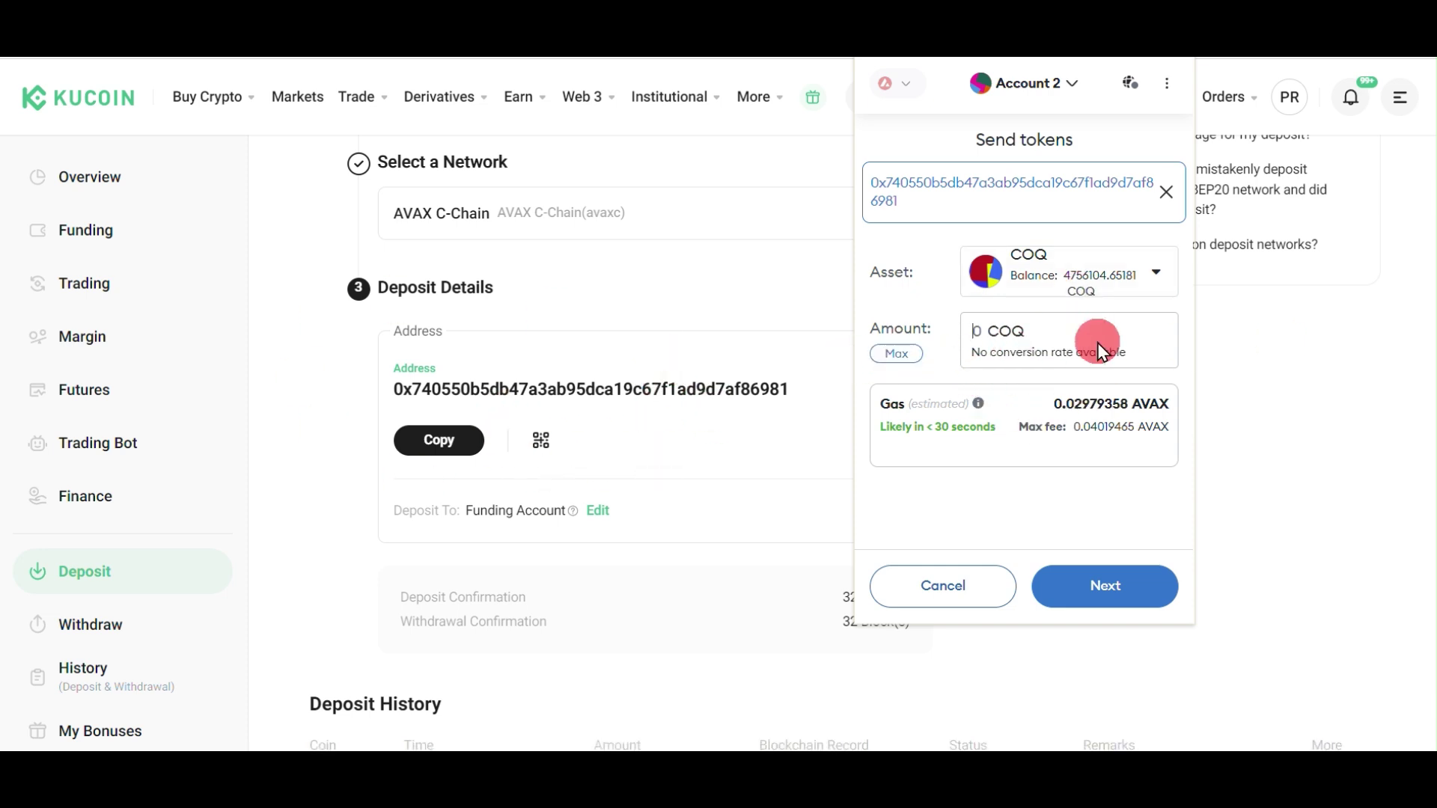
left_click(894, 358)
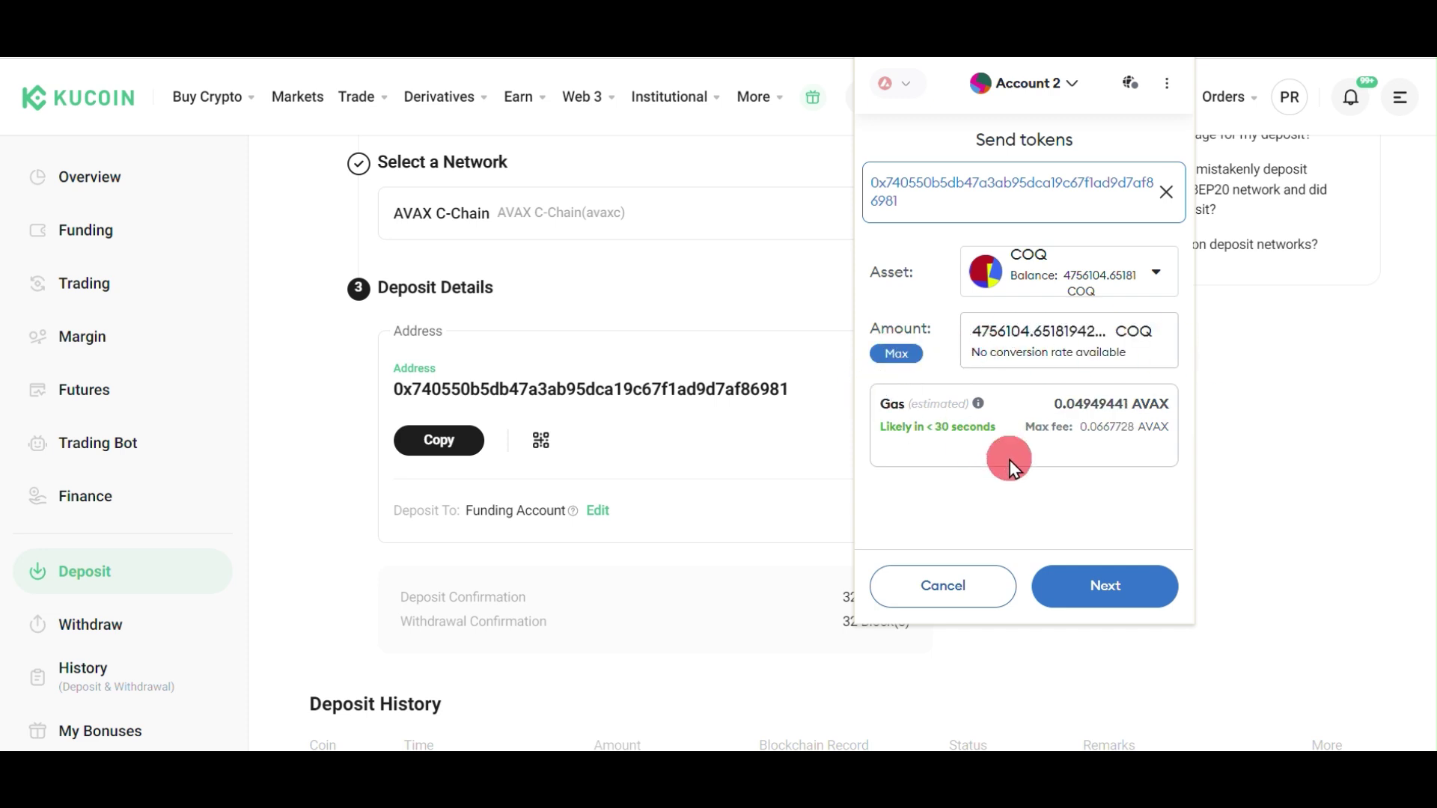
key("BackSpace")
type("2")
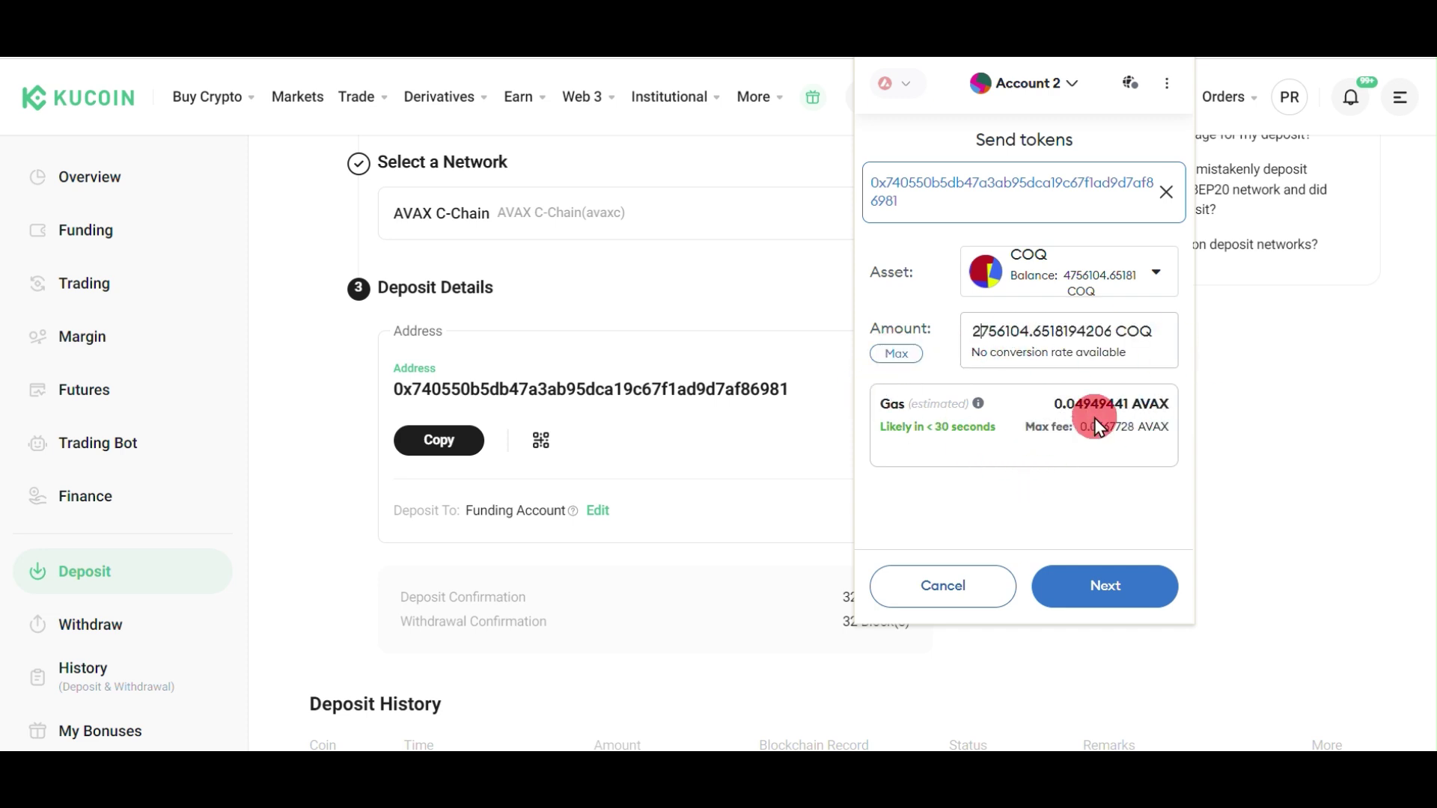
- Review and confirm the 2,756,104.65 COQ transfer in MetaMask
left_click(1105, 588)
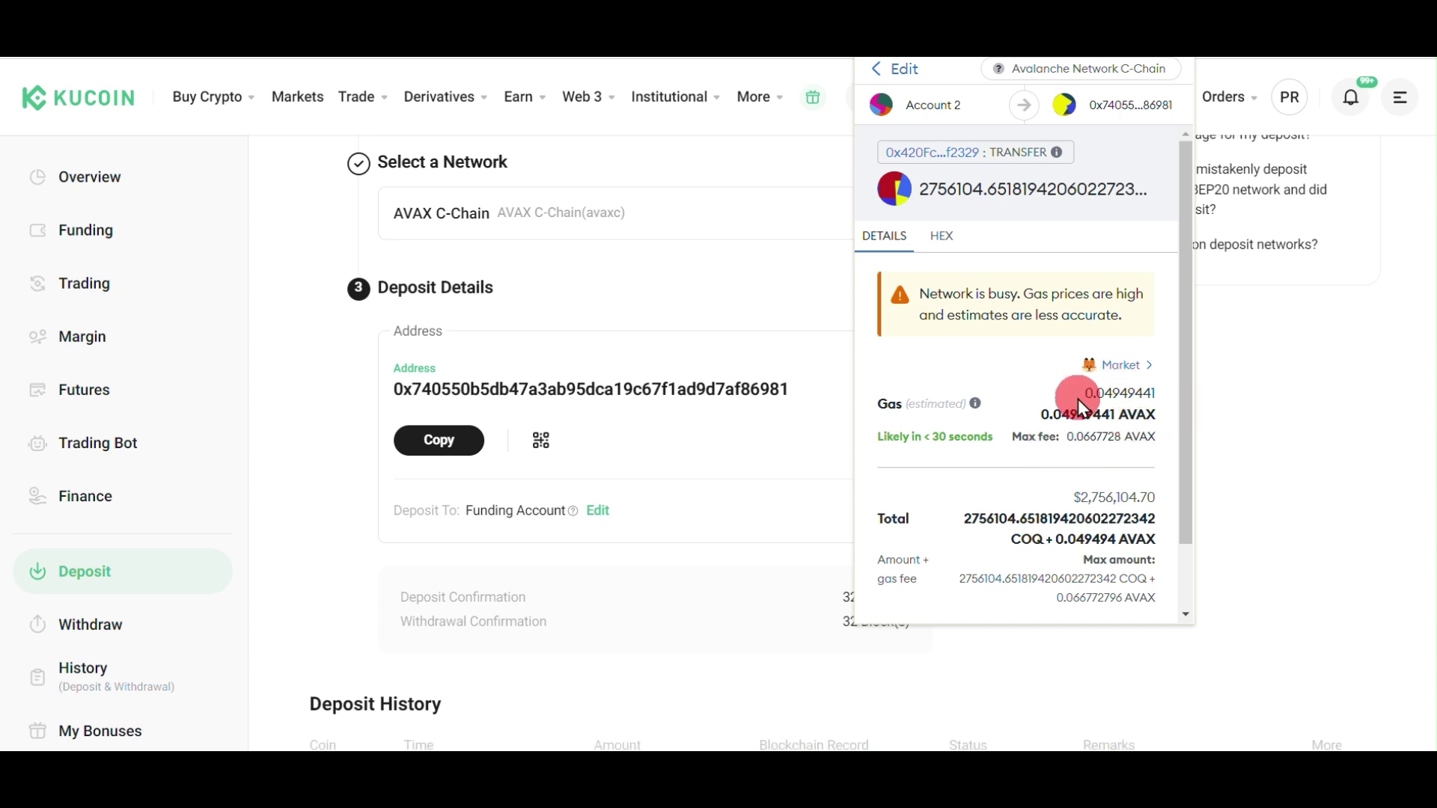
scroll(1031, 451, "down", 2)
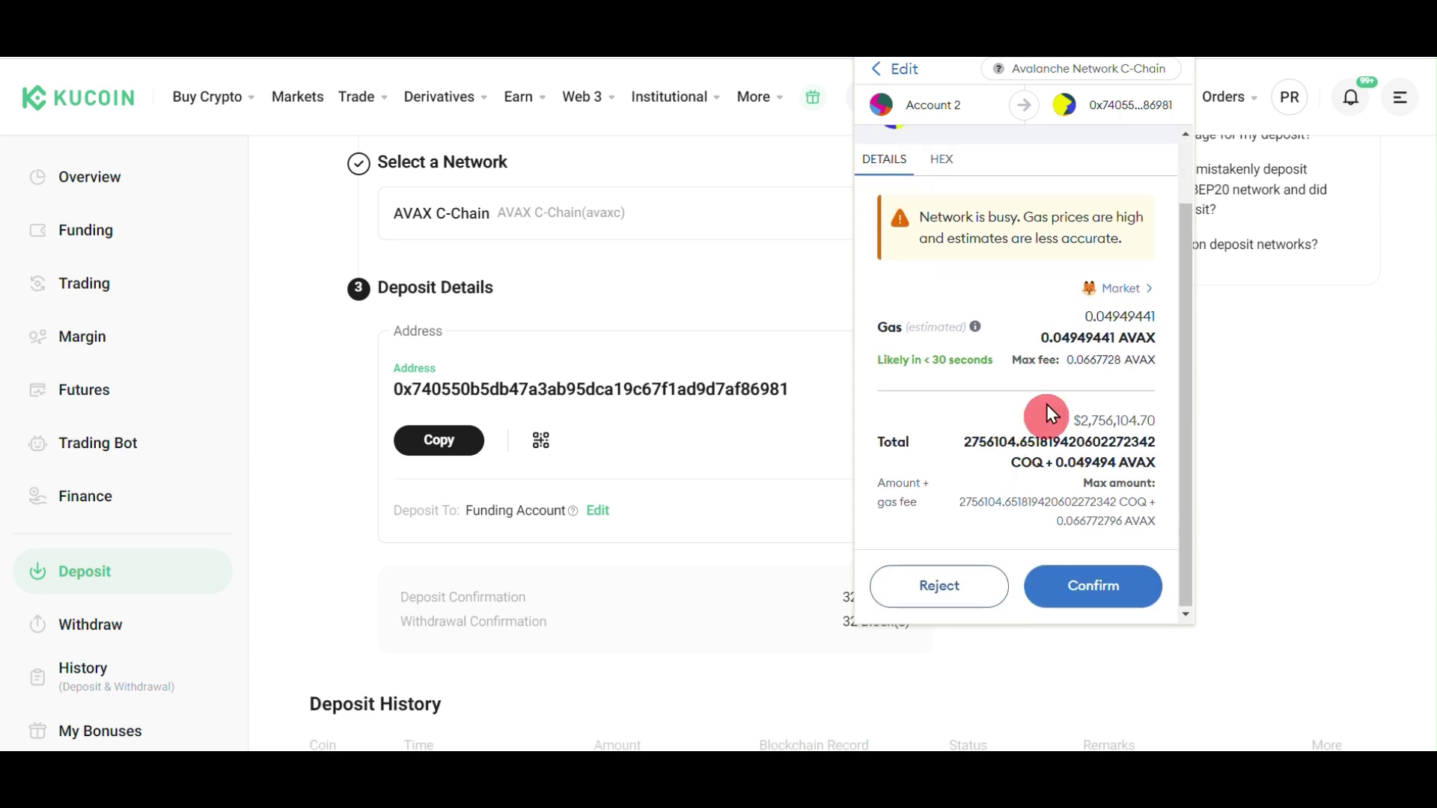
left_click(1093, 589)
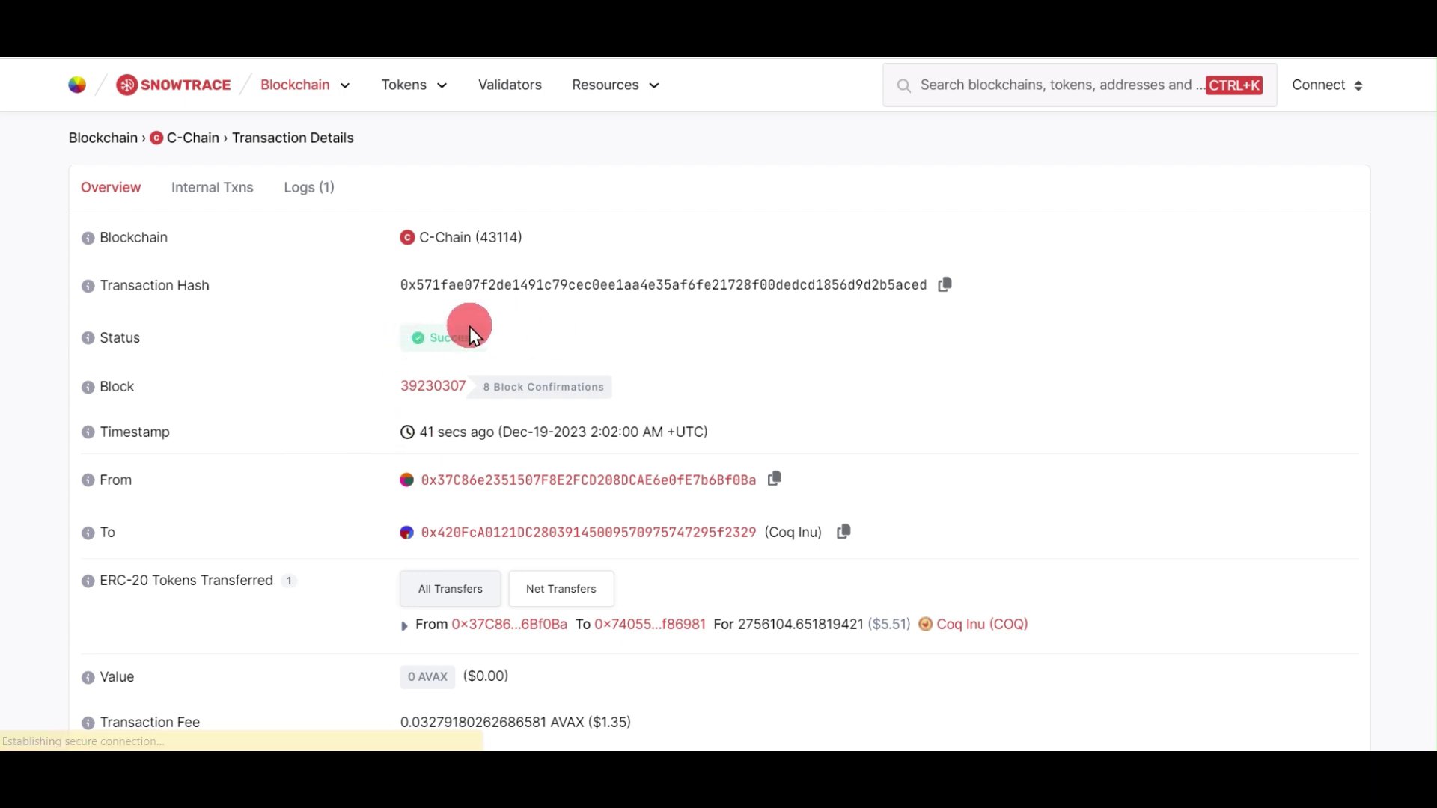
- Scroll the Snowtrace transaction details to check the Success status, tokens transferred and fee
scroll(347, 404, "down", 4)
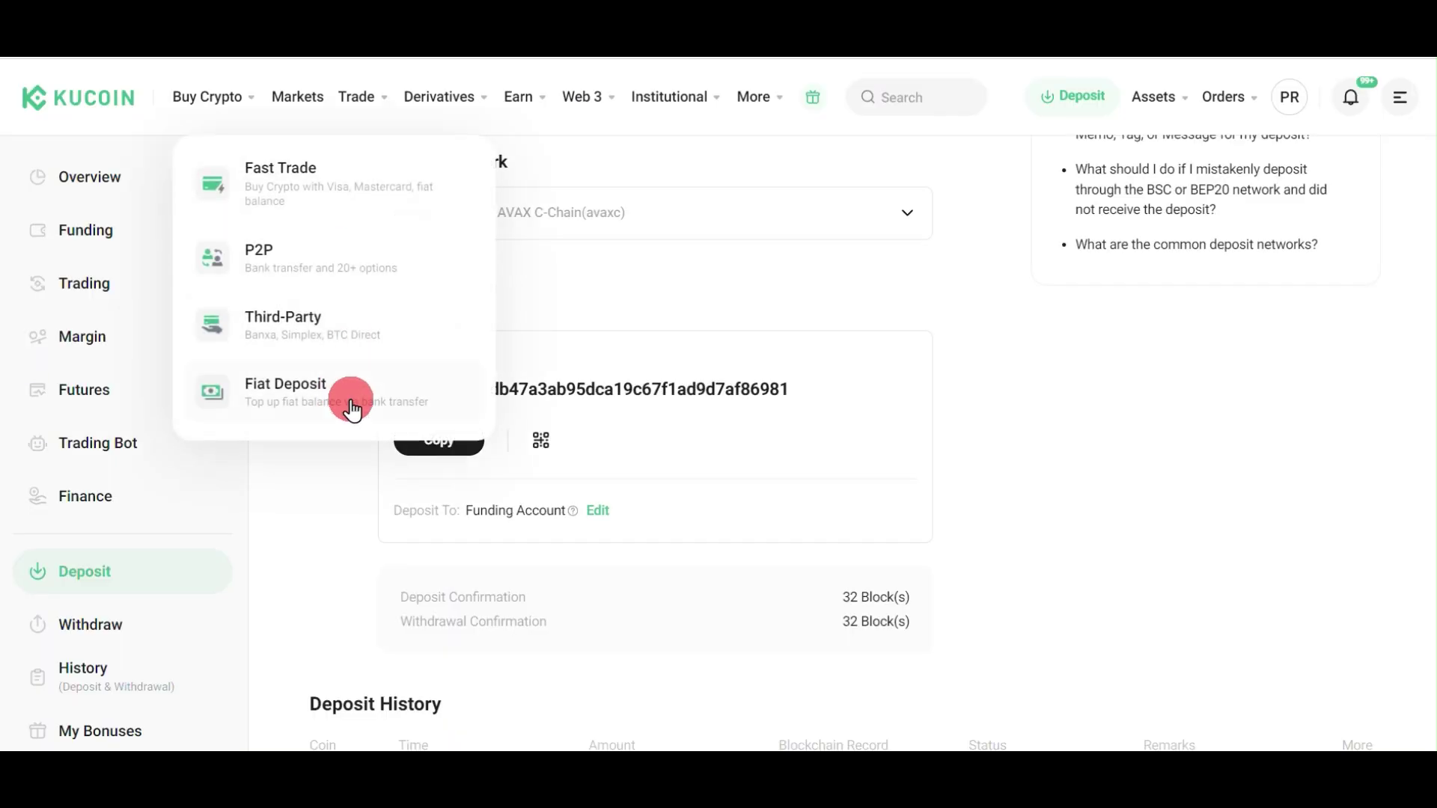
- Scroll KuCoin's deposit page to check that the COQ deposit has arrived
scroll(1085, 465, "down", 4)
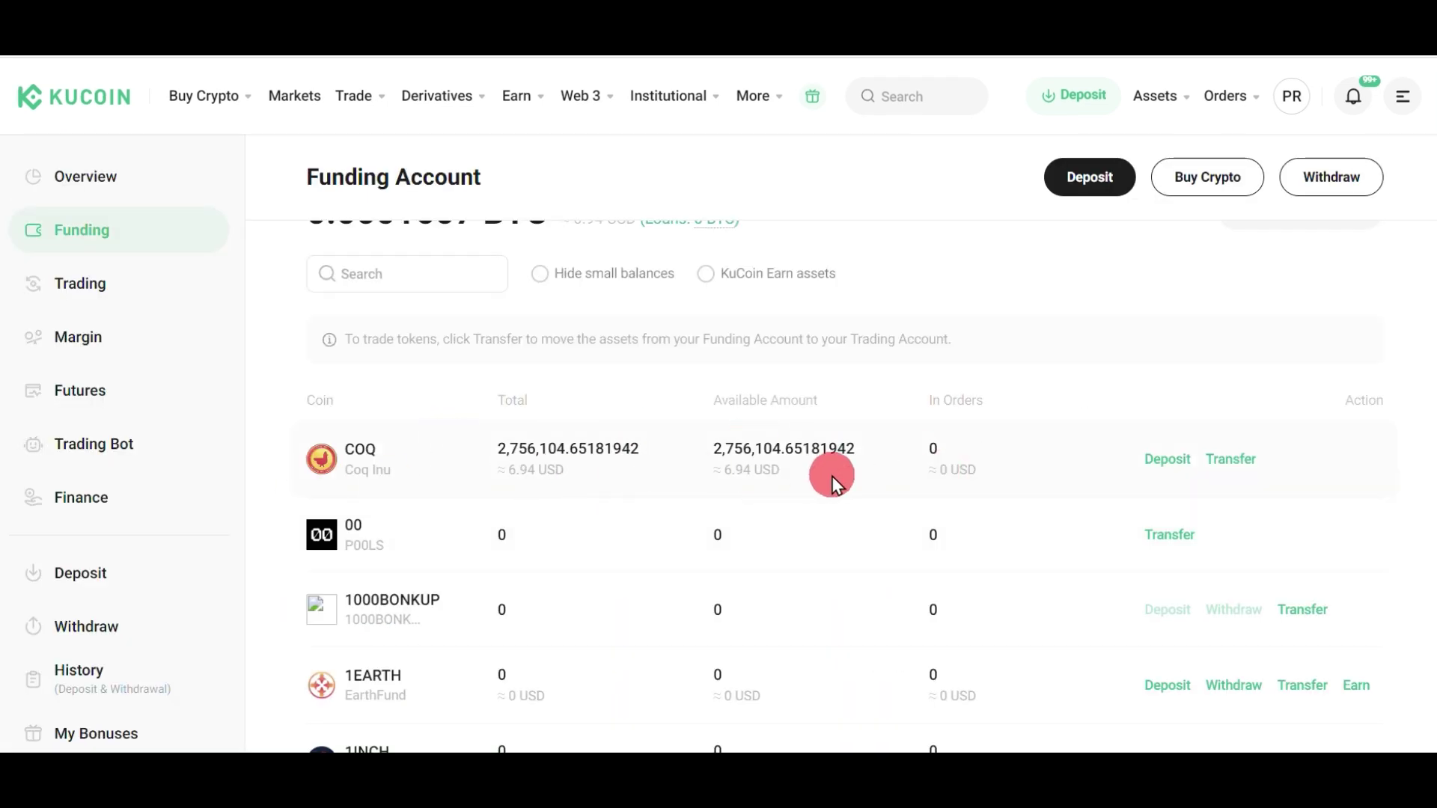
- Transfer the full 2,756,104.65181942 COQ balance from Funding to Trading
left_click(1234, 460)
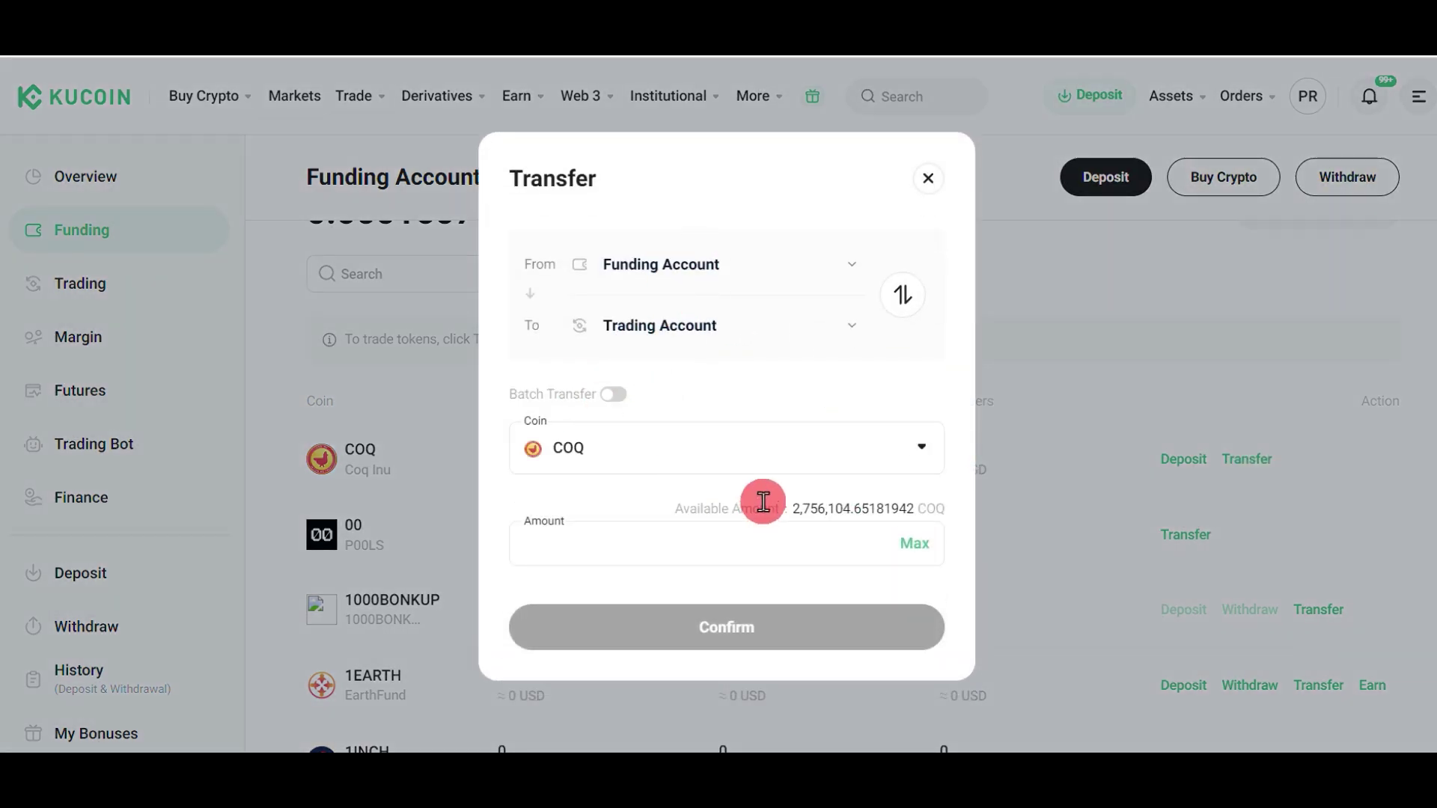
left_click(914, 560)
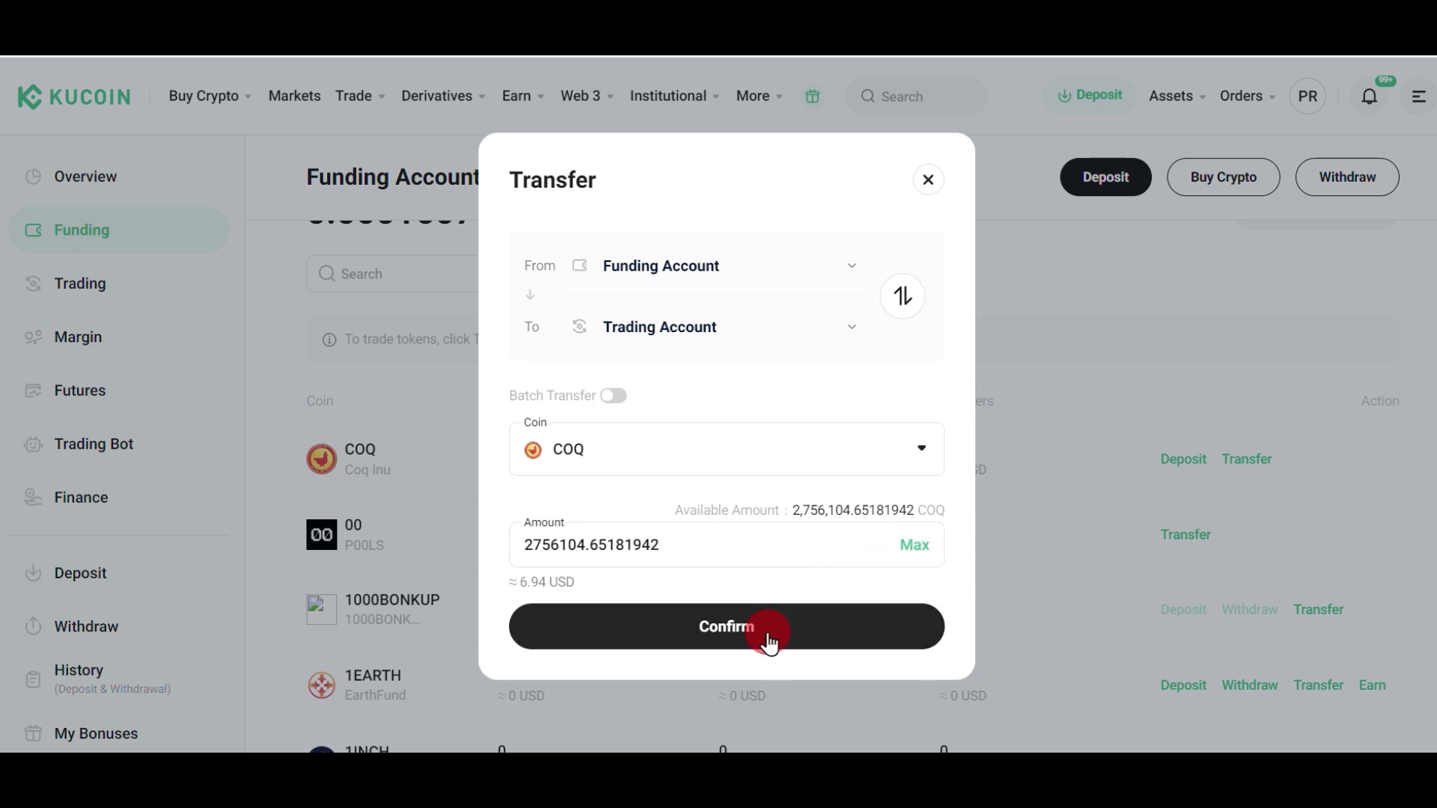
left_click(726, 648)
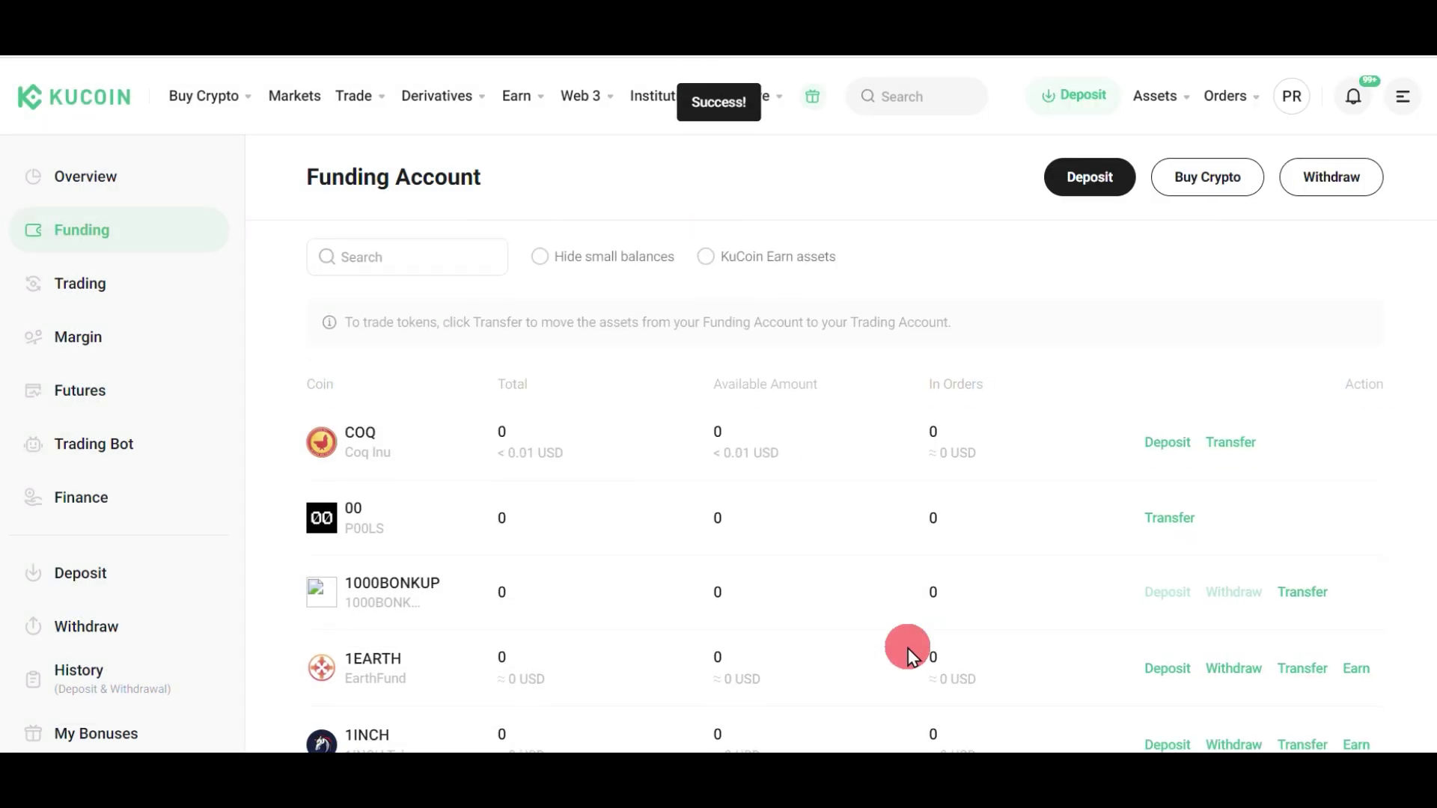